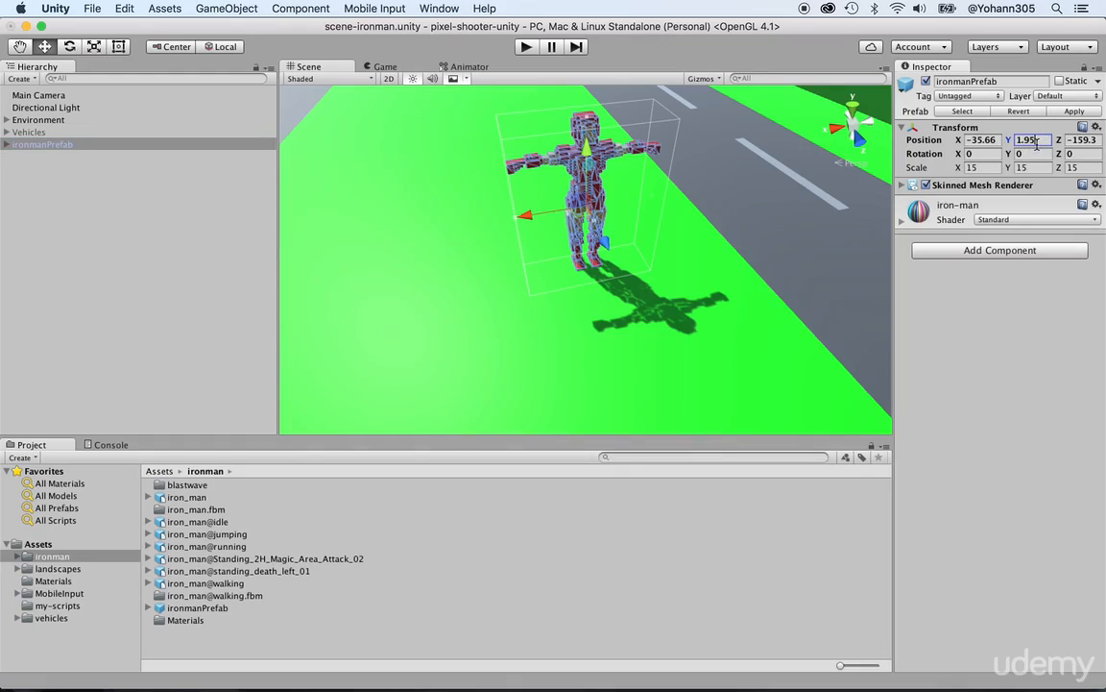
- Check ironmanPrefab's placement by comparing the Scene and Game views
left_click(1082, 142)
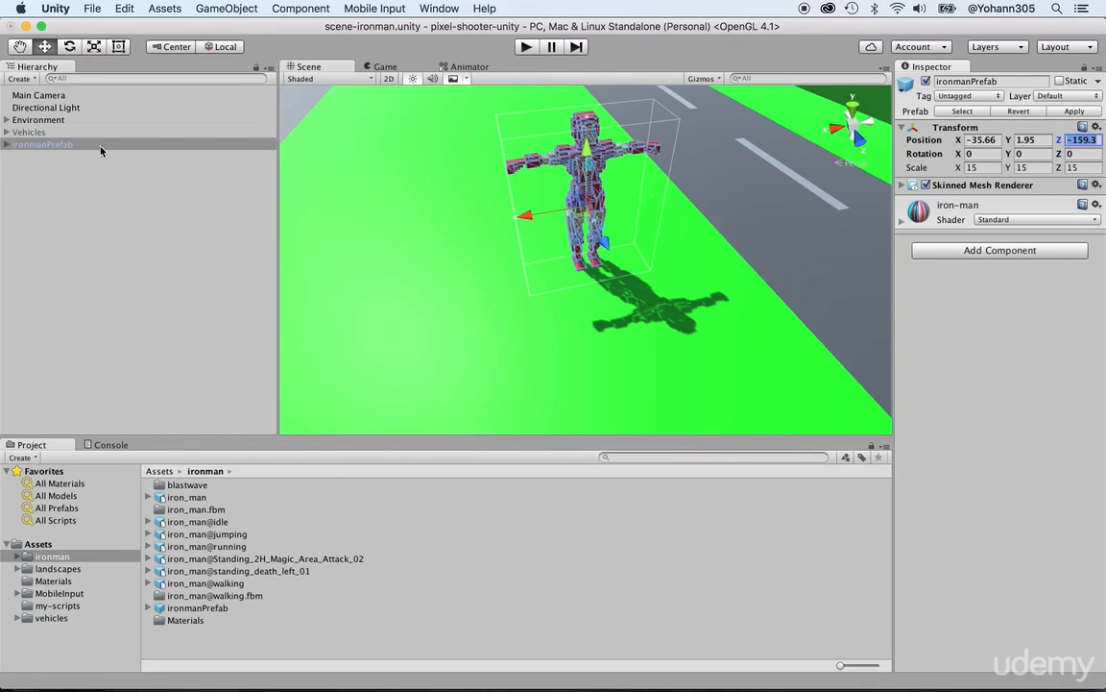
left_click(384, 68)
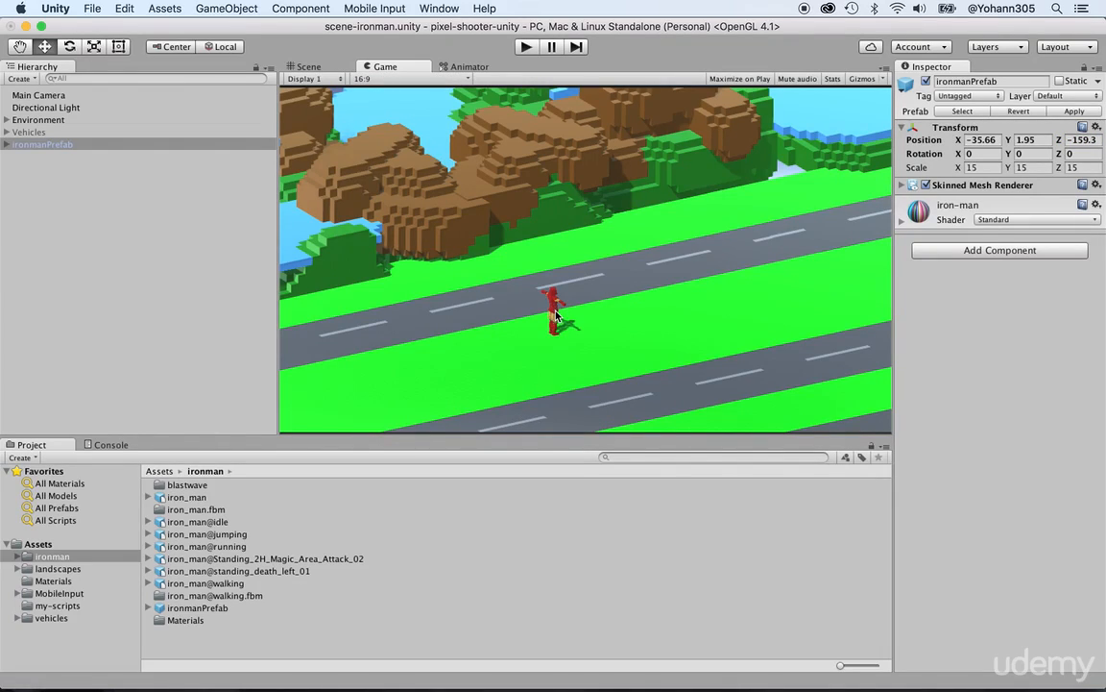
left_click(309, 66)
scroll(382, 247, "down", 5)
scroll(427, 279, "down", 2)
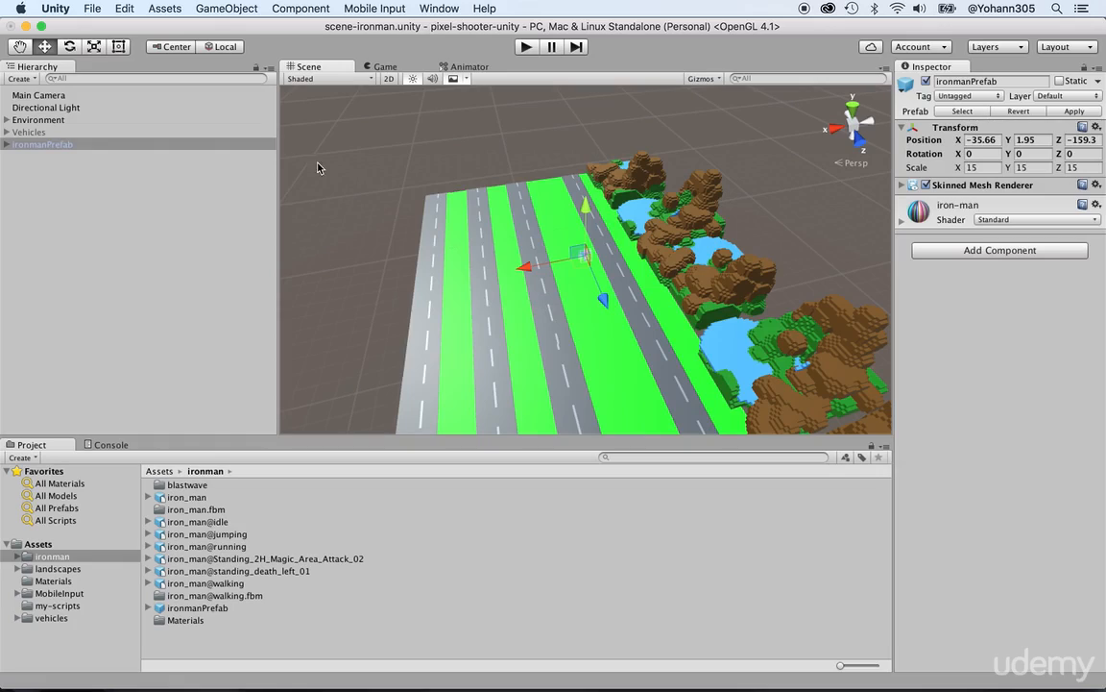
left_click(379, 67)
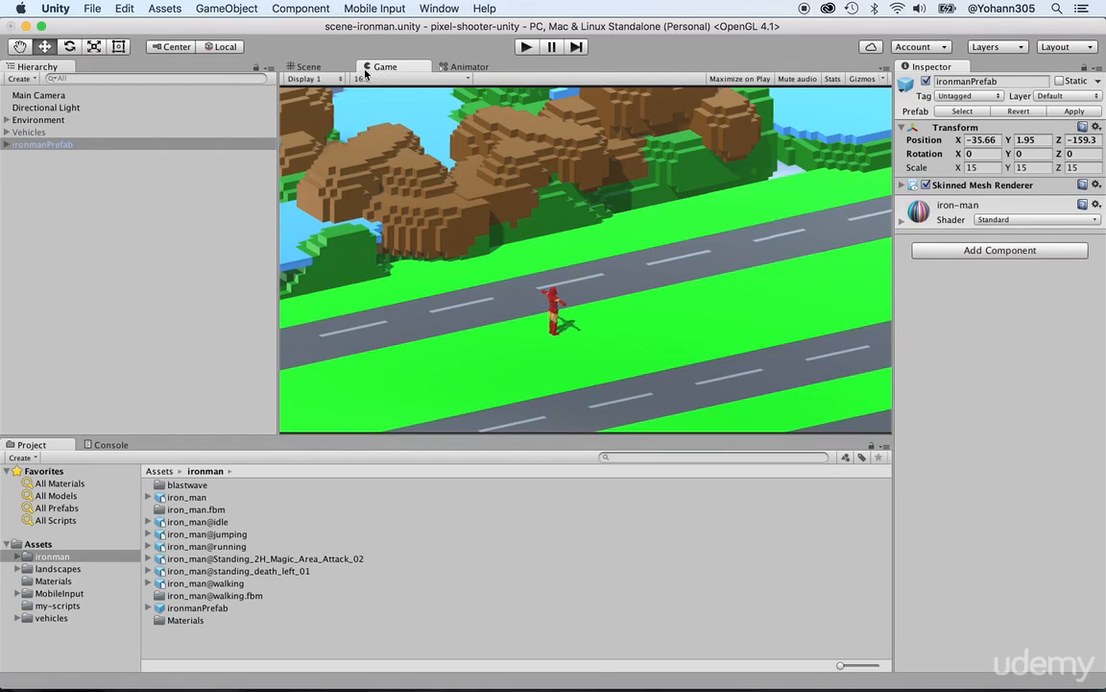
- Try moving the Main Camera to X 29.5 and Y 39.43, and undo both position changes
left_click(38, 92)
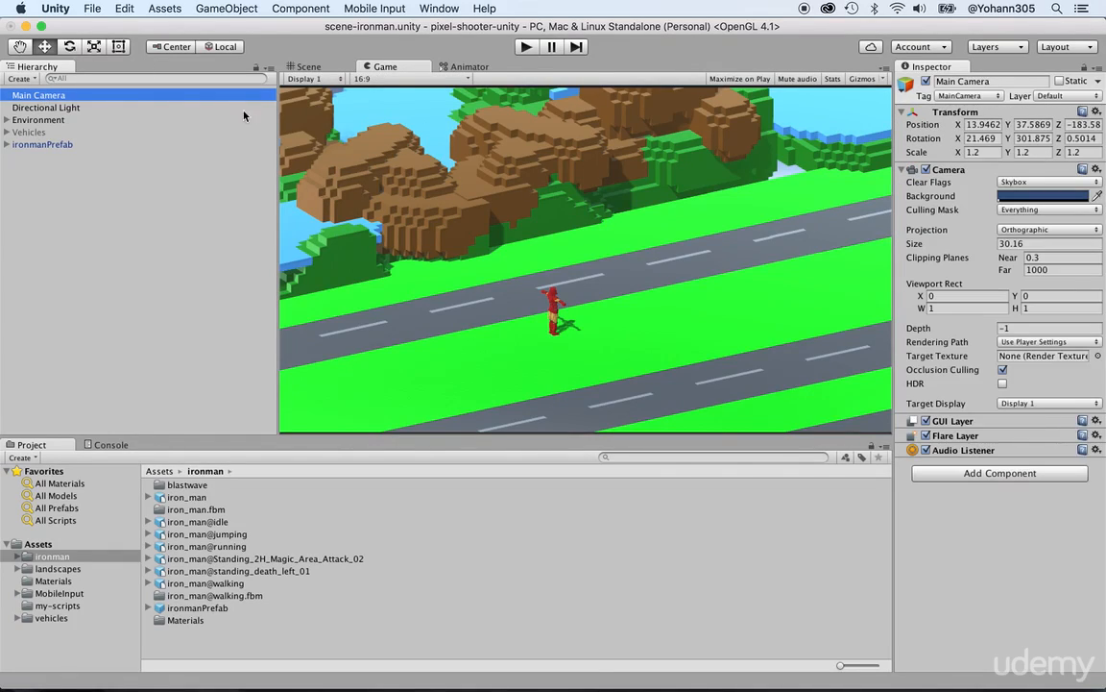
left_click_drag(1011, 130, 1014, 174)
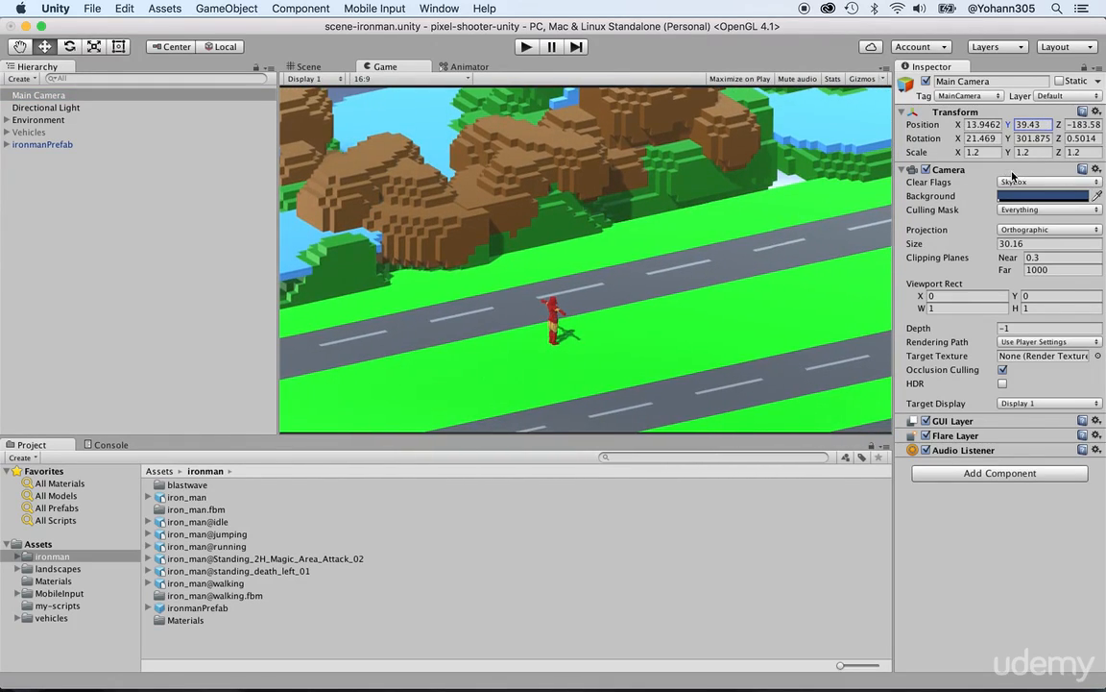
left_click_drag(958, 125, 1004, 140)
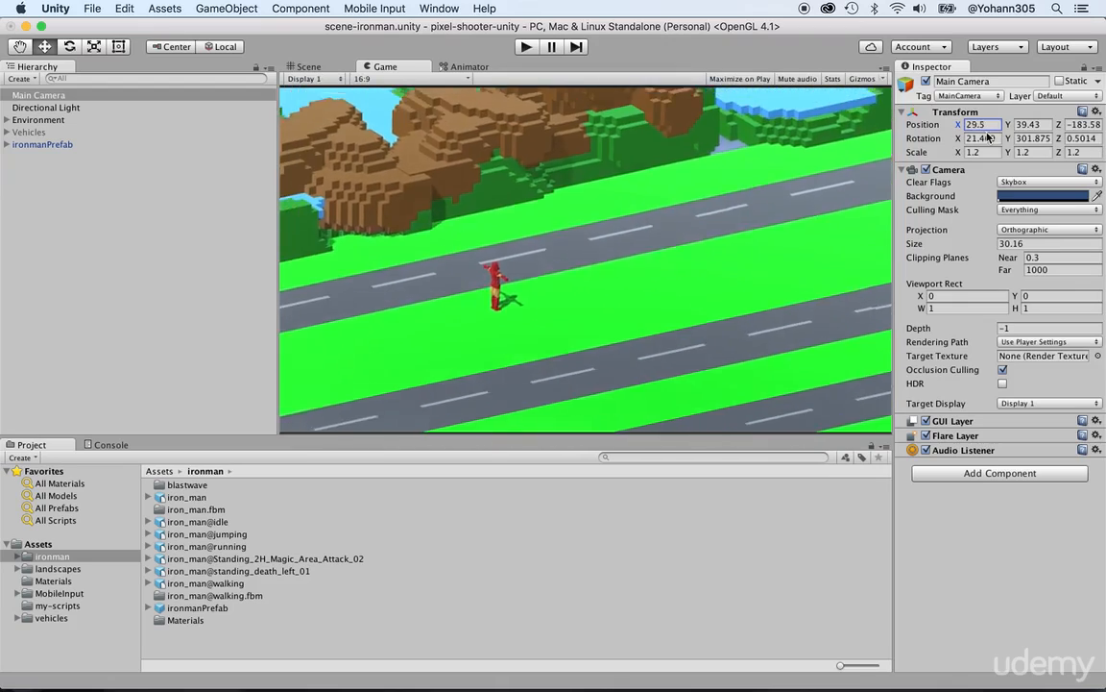
key("super+z")
key("super+z")
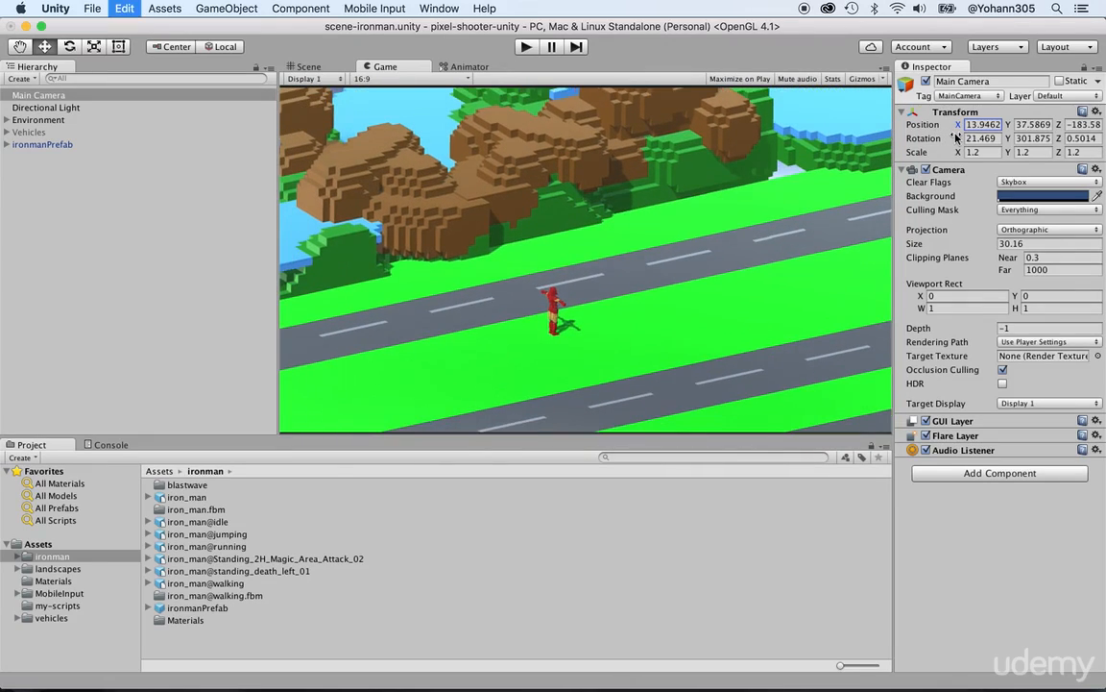
key("super+z")
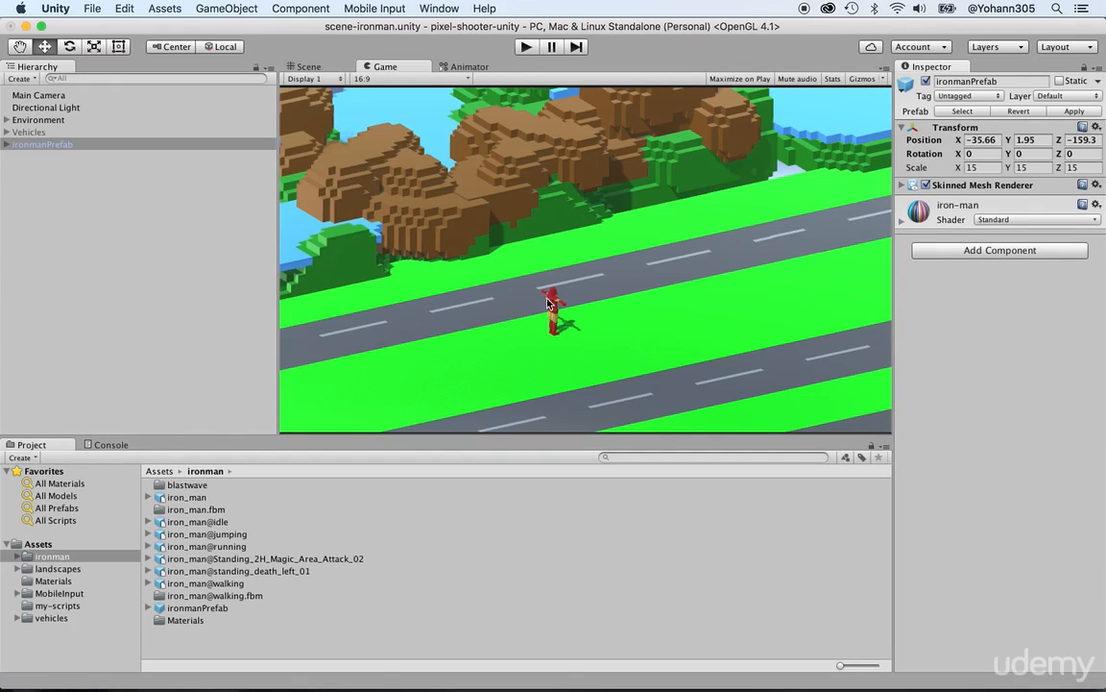
- Test-play the scene to check how the Iron Man character behaves, stop it and reselect ironmanPrefab
left_click(526, 53)
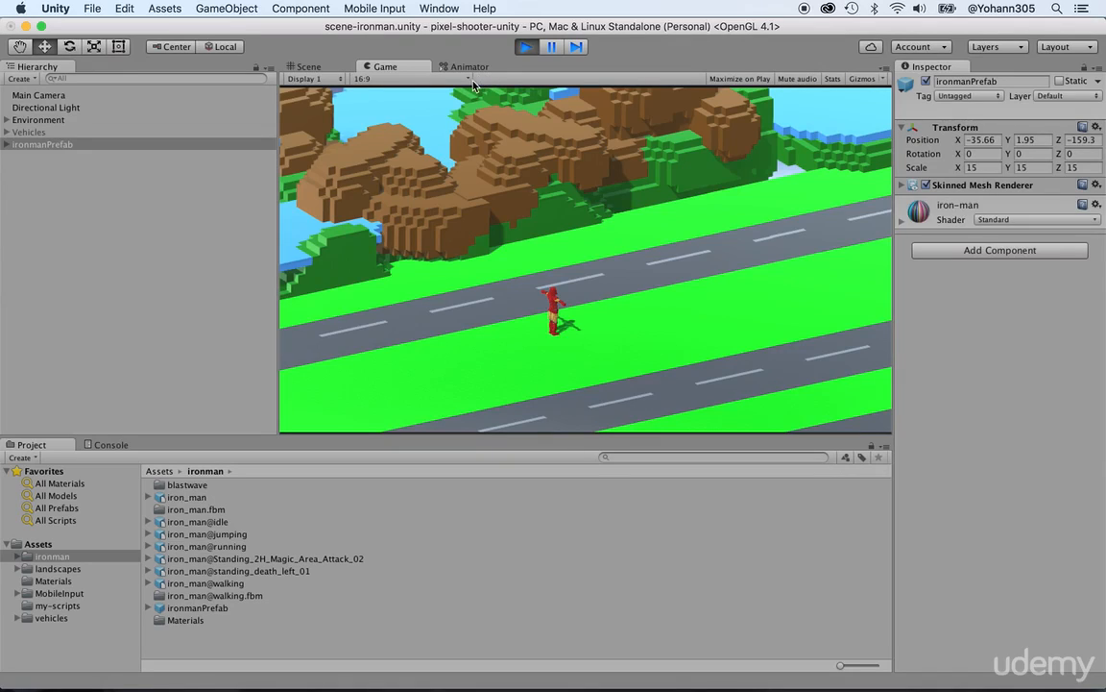
left_click(523, 48)
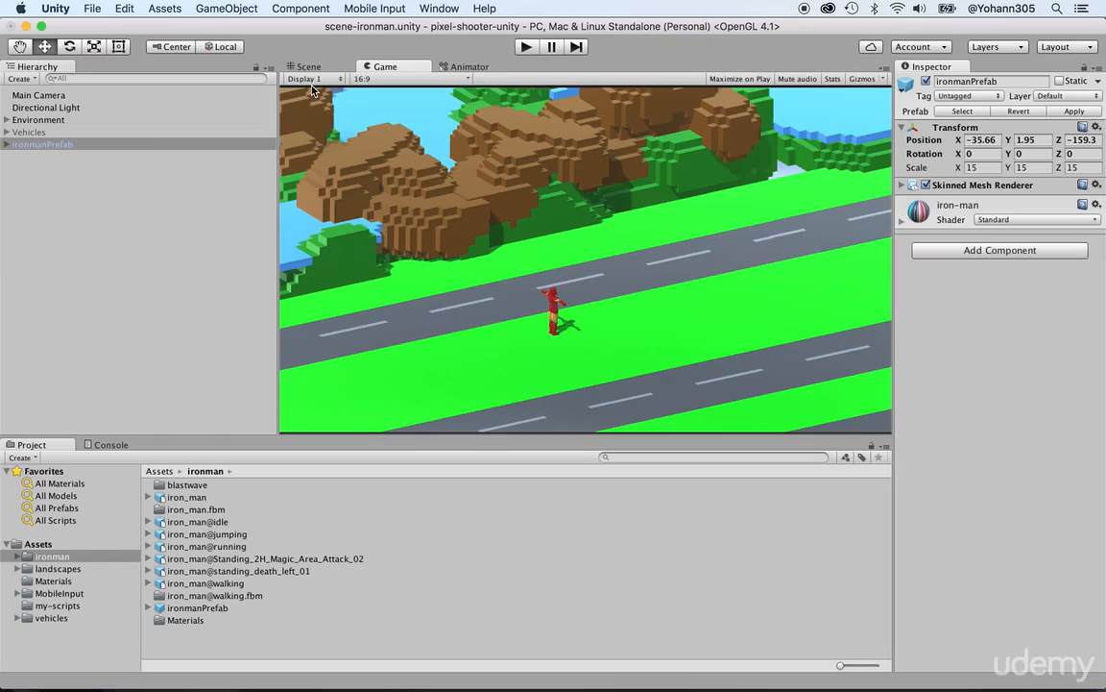
left_click(140, 145)
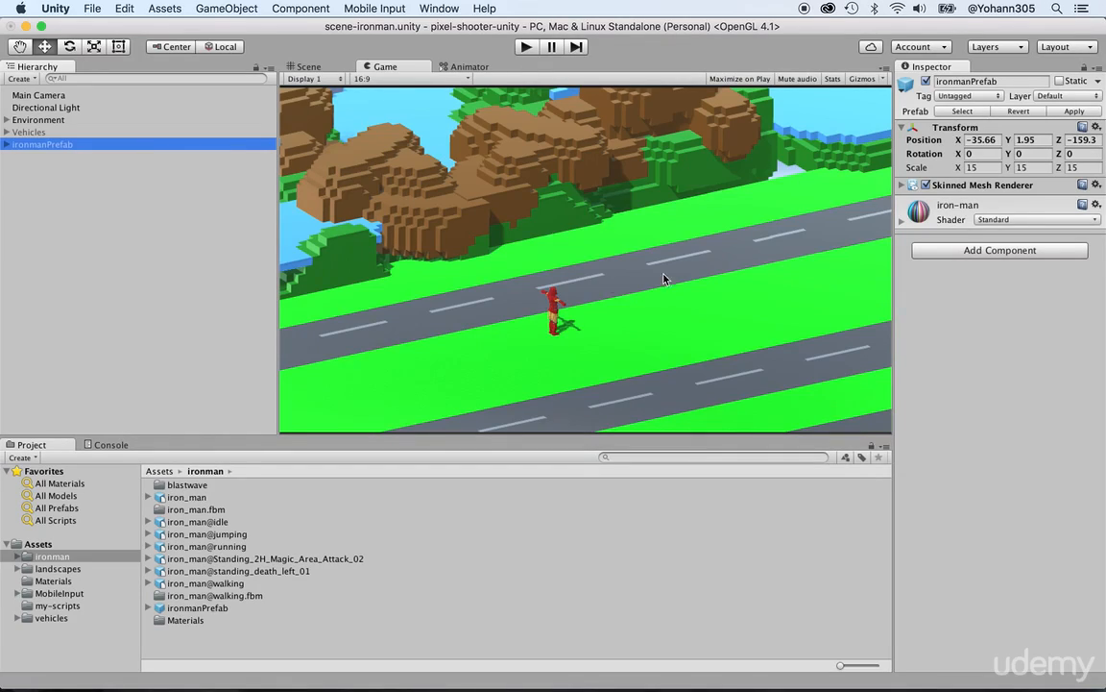
- Create an Animator Controller named IronmanAnimatorController in the ironman assets folder
left_click(392, 619)
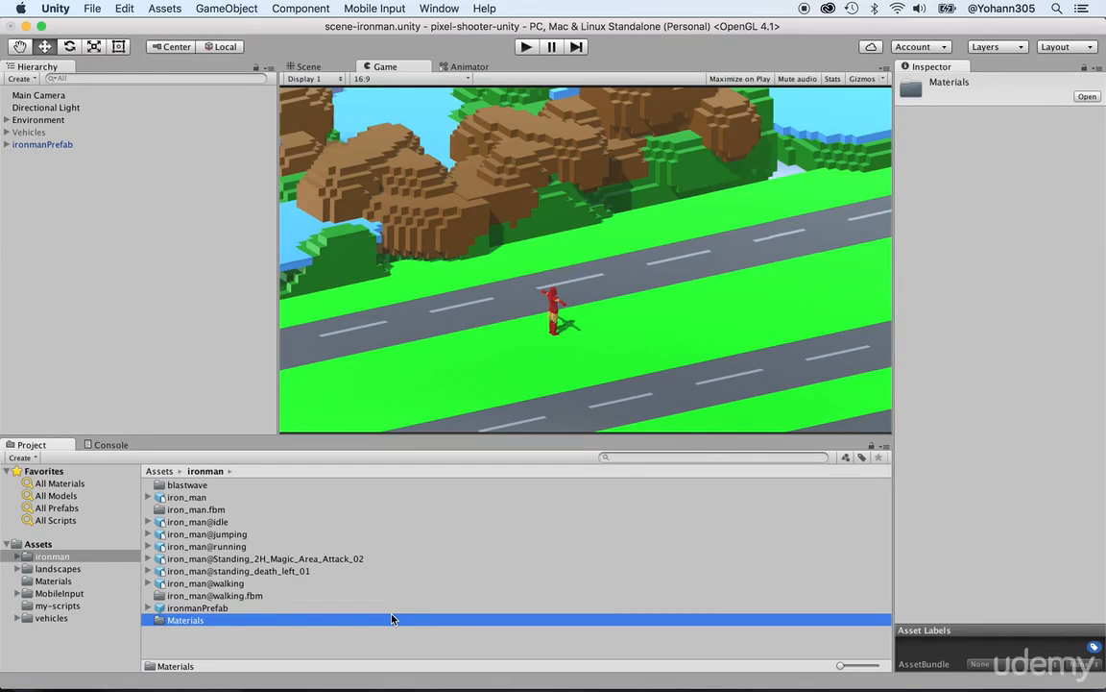
left_click(81, 558)
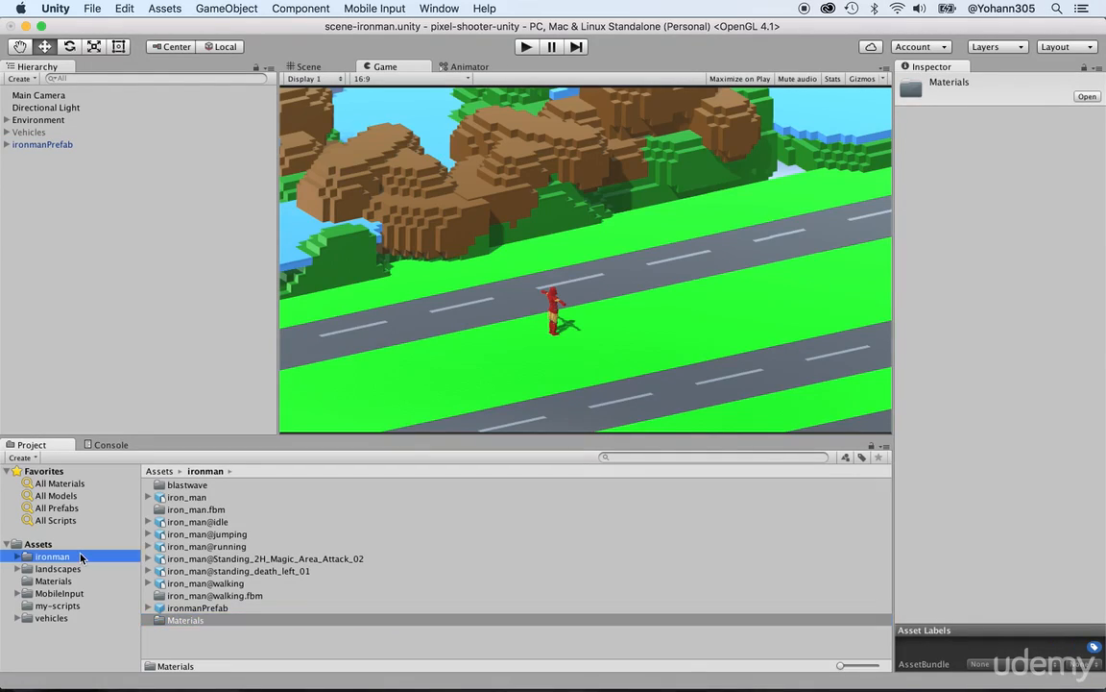
right_click(227, 644)
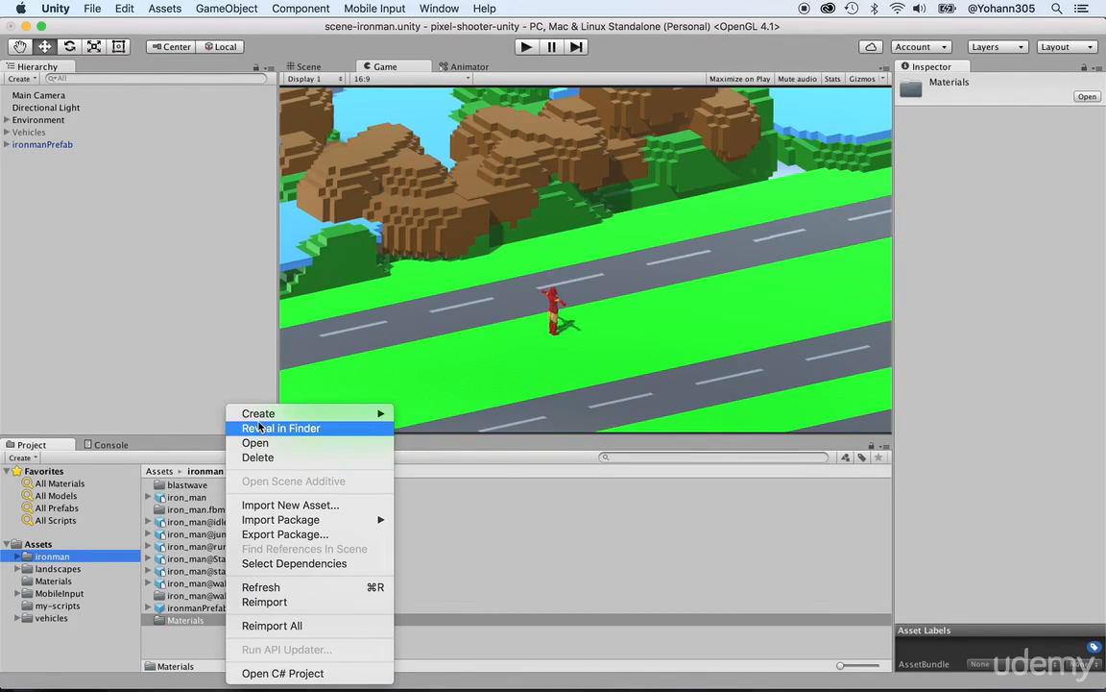
mouse_move(259, 420)
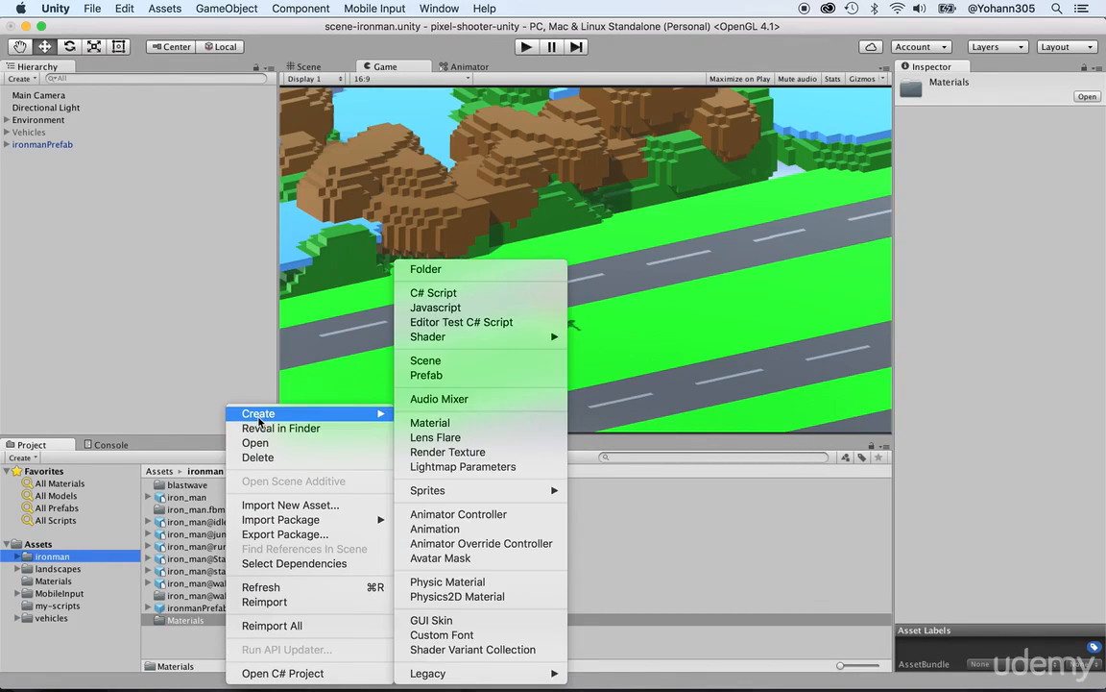
left_click(449, 515)
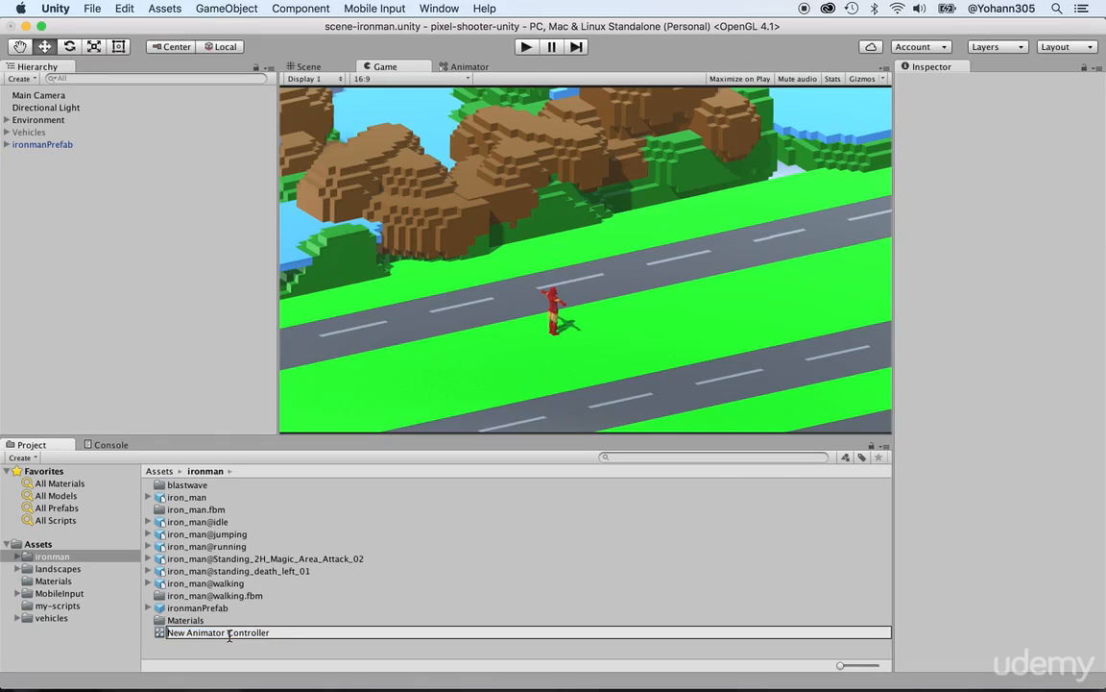
left_click(230, 632, "shift")
type("IronmanAnimator")
key("Return")
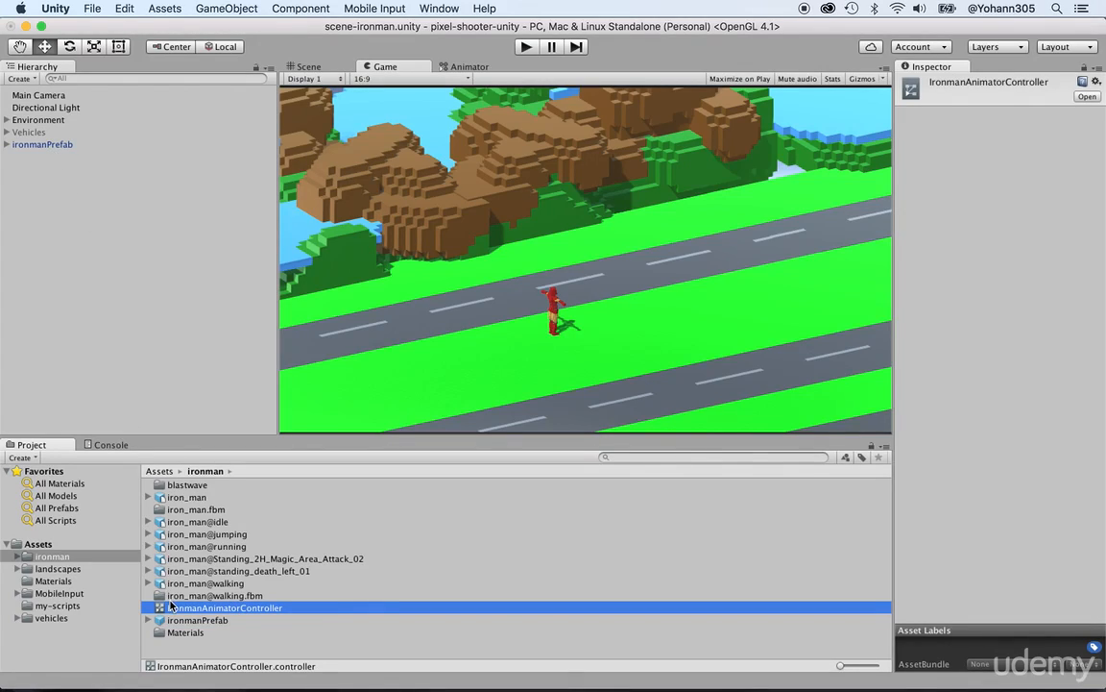
- Add an Animator component to ironmanPrefab in the scene and assign IronmanAnimatorController as its controller
left_click(39, 146)
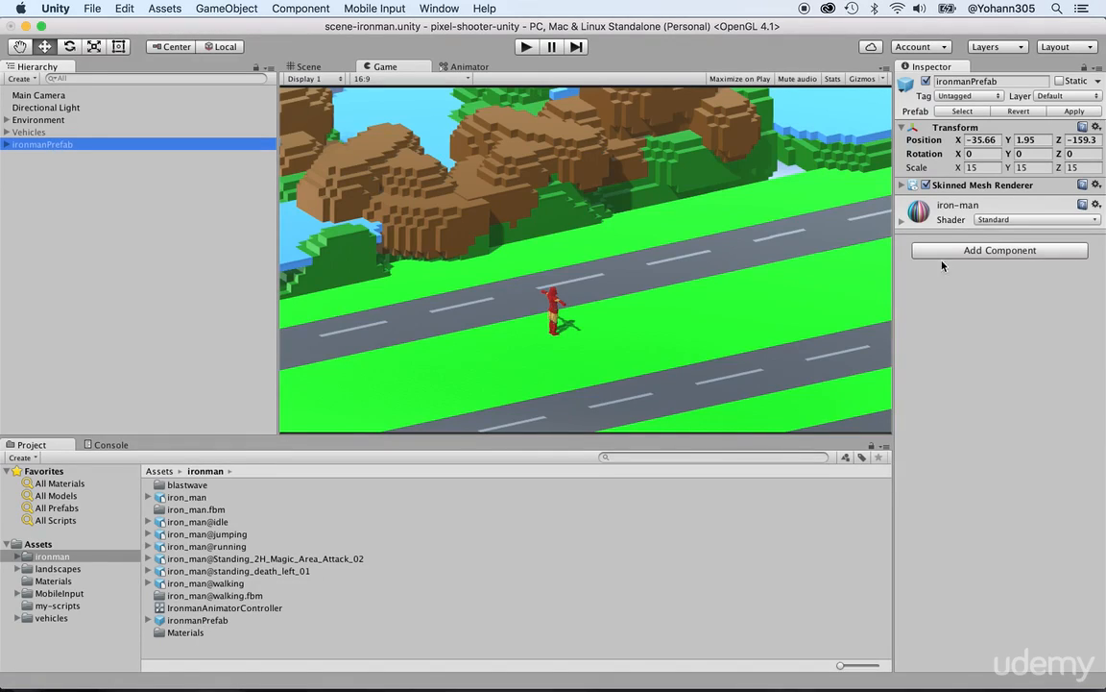
left_click(995, 251)
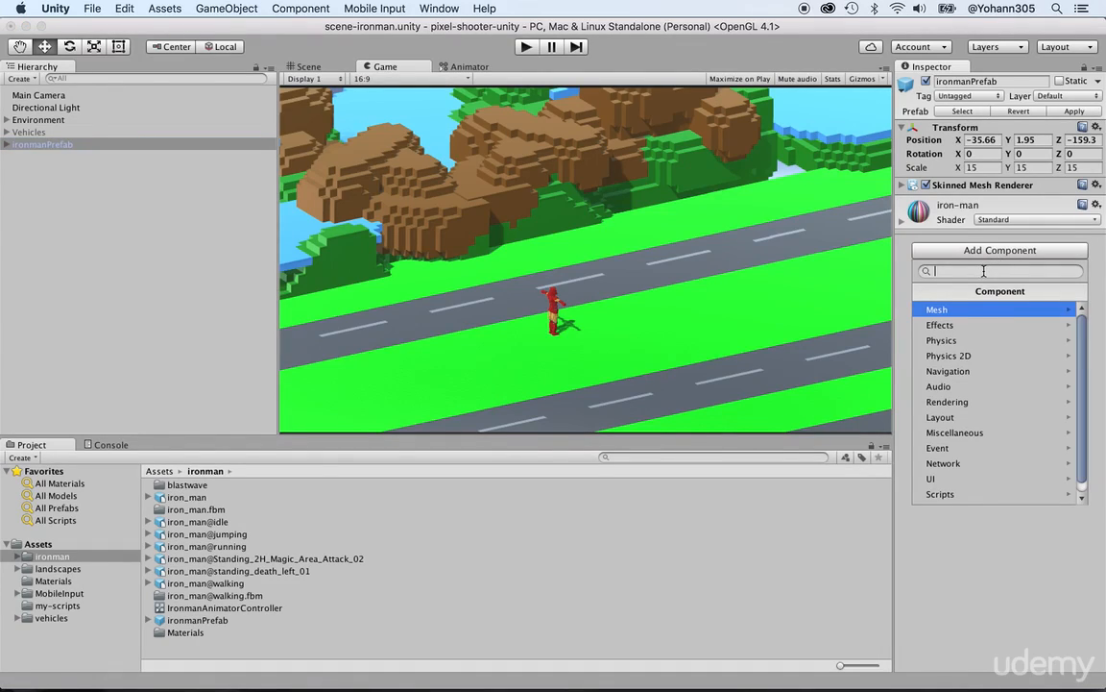
type("anima")
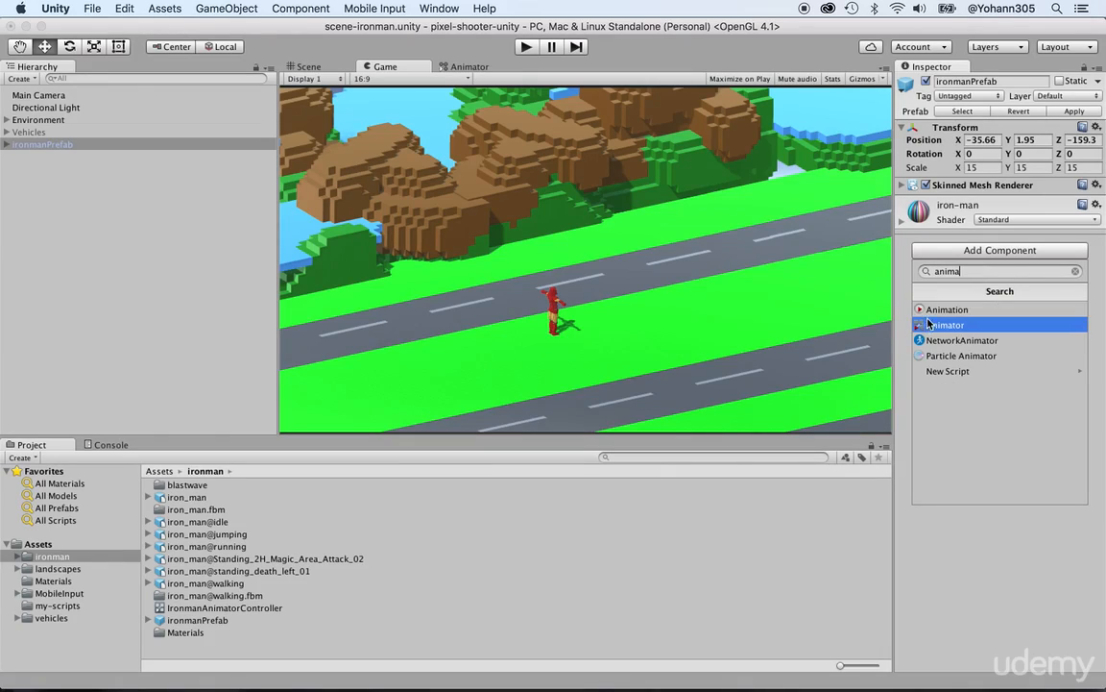
left_click(945, 324)
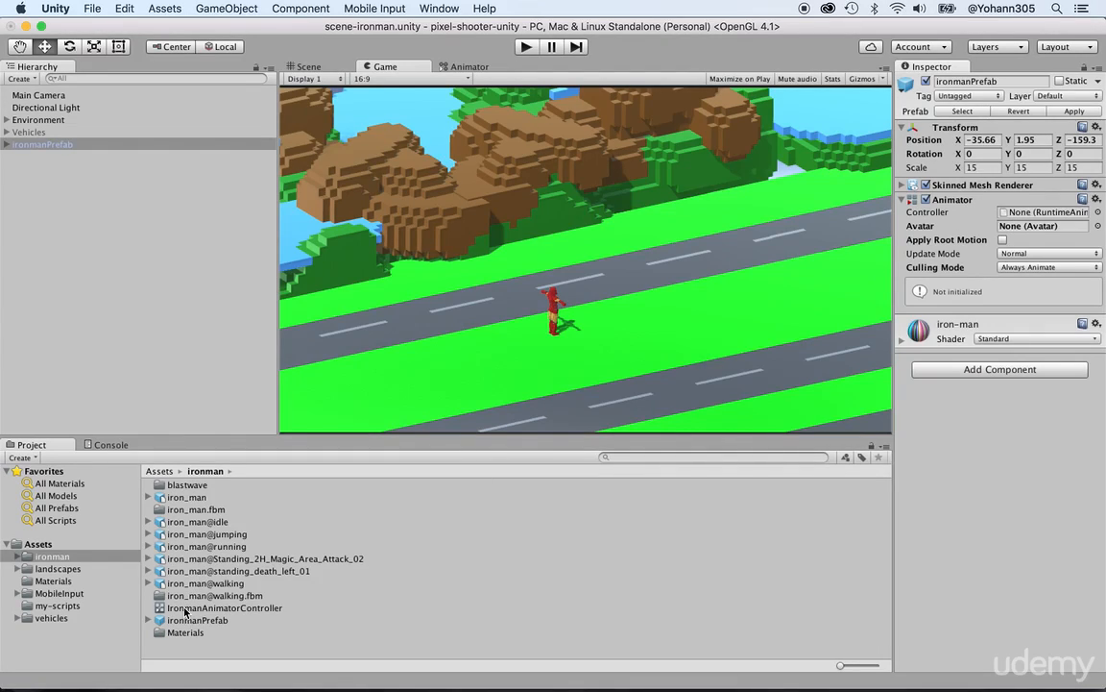
left_click_drag(185, 612, 1005, 219)
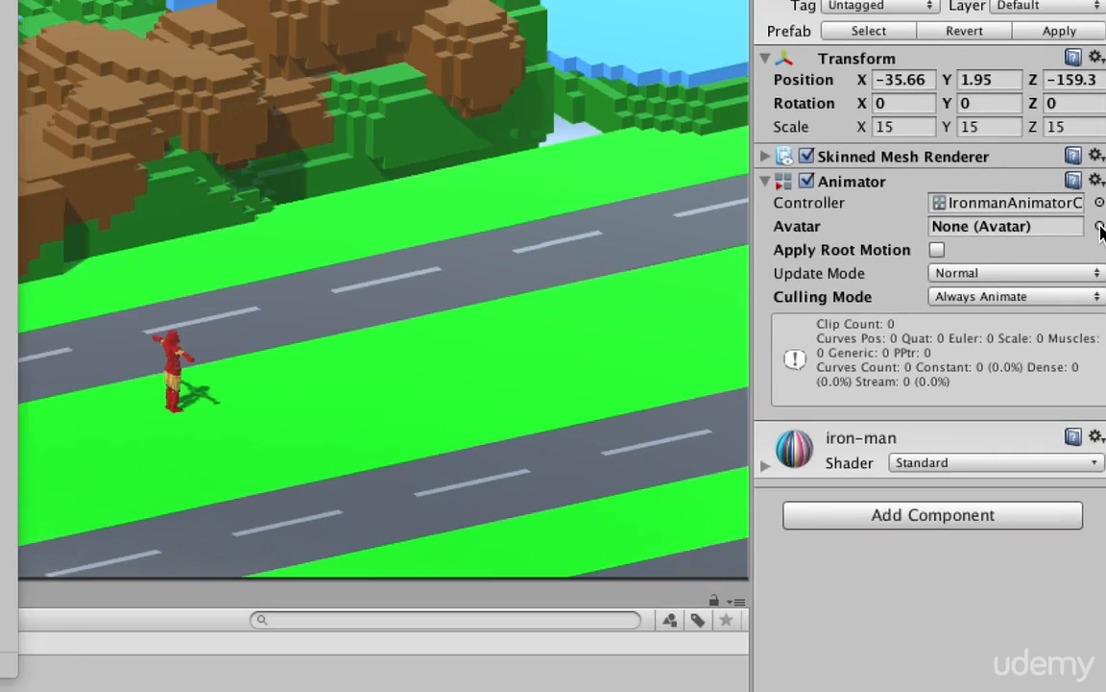
- Set the Animator's avatar to iron_manAvatar and enable Apply Root Motion
left_click(1099, 227)
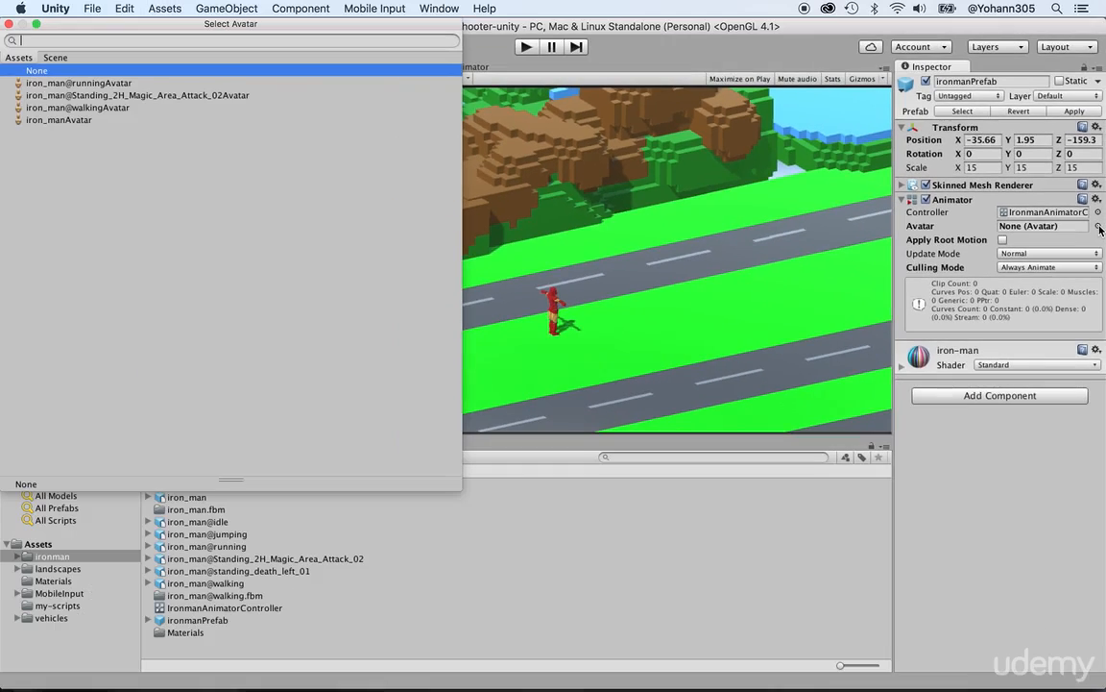
left_click_drag(160, 25, 574, 118)
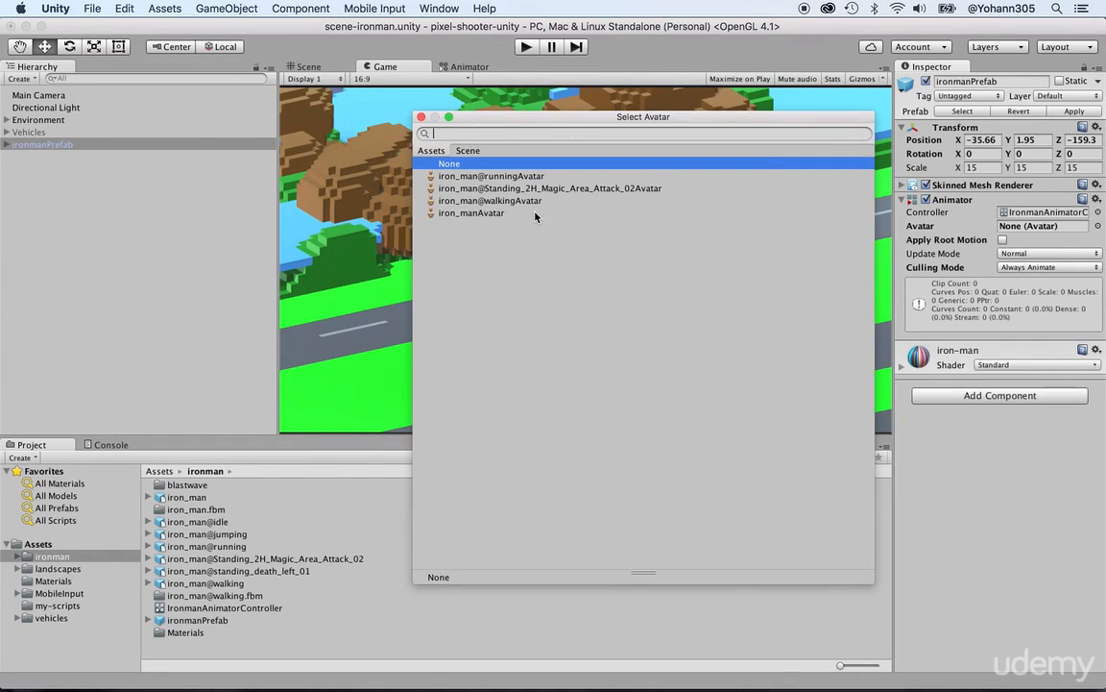
left_click(469, 214)
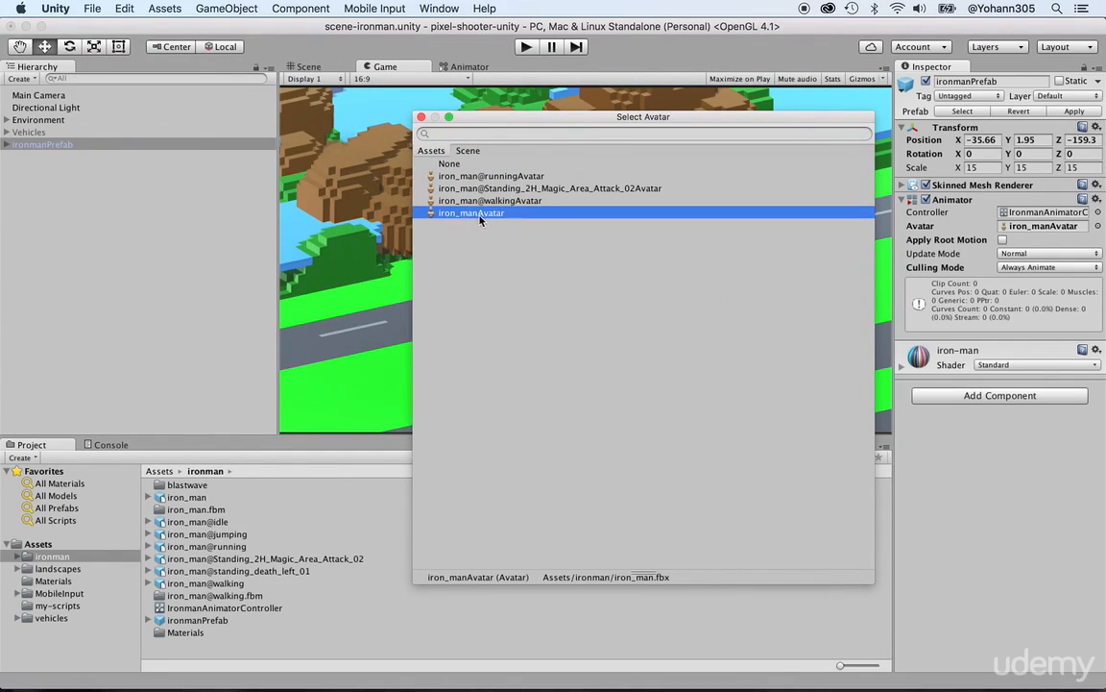
double_click(471, 213)
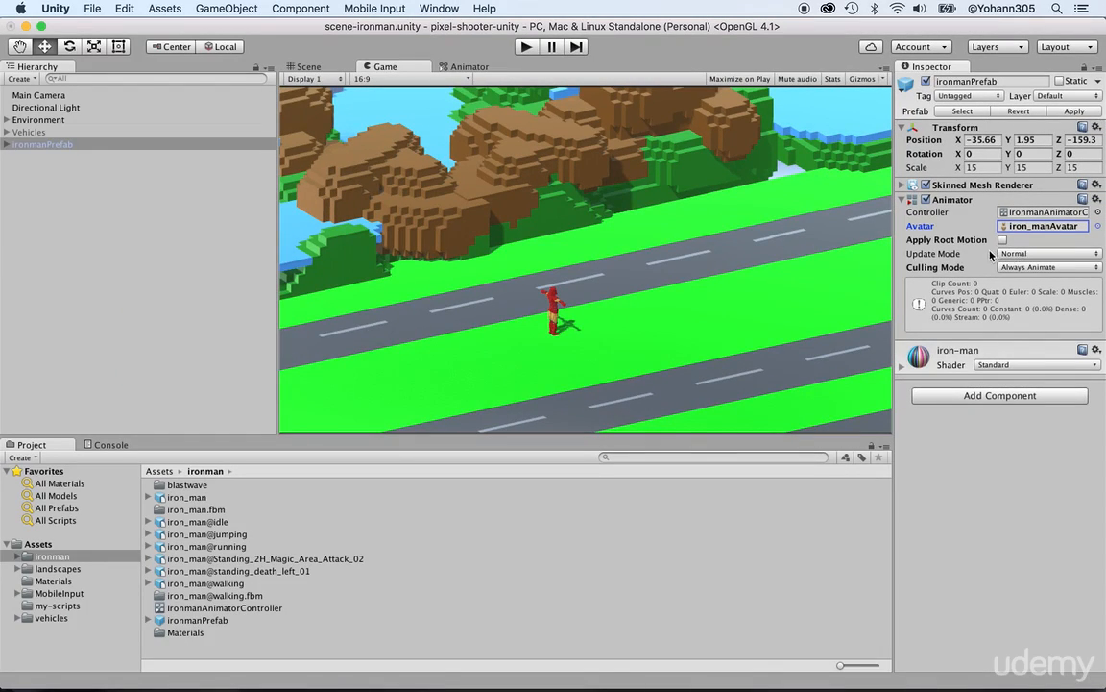
left_click(1003, 240)
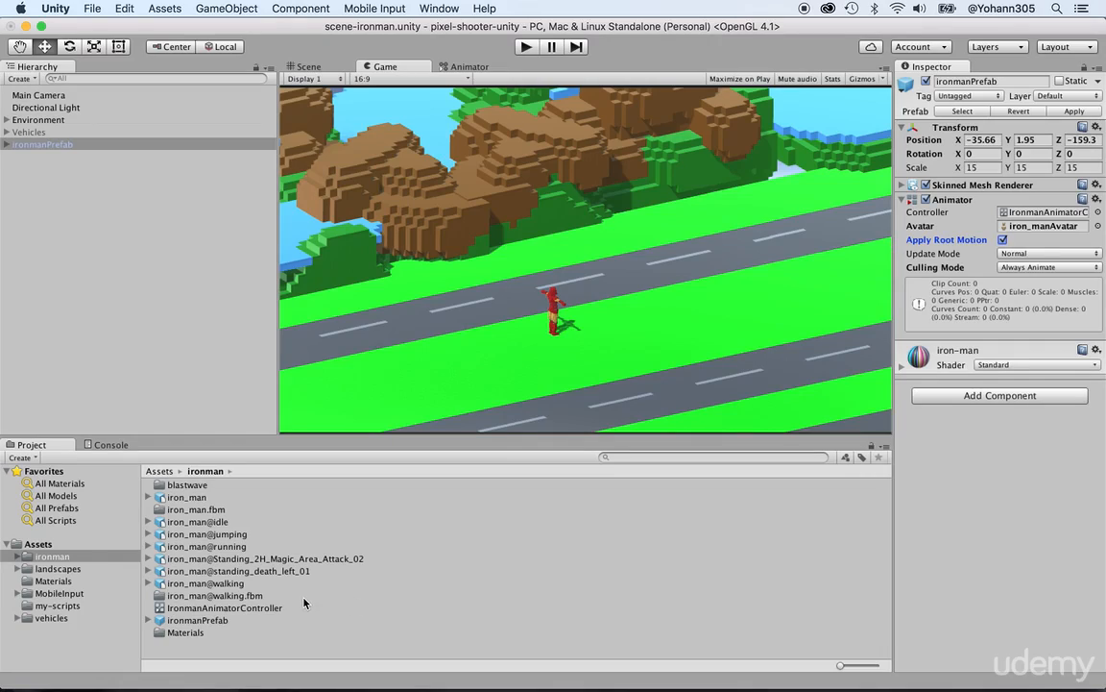
- Open IronmanAnimatorController's state graph for editing
left_click(218, 608)
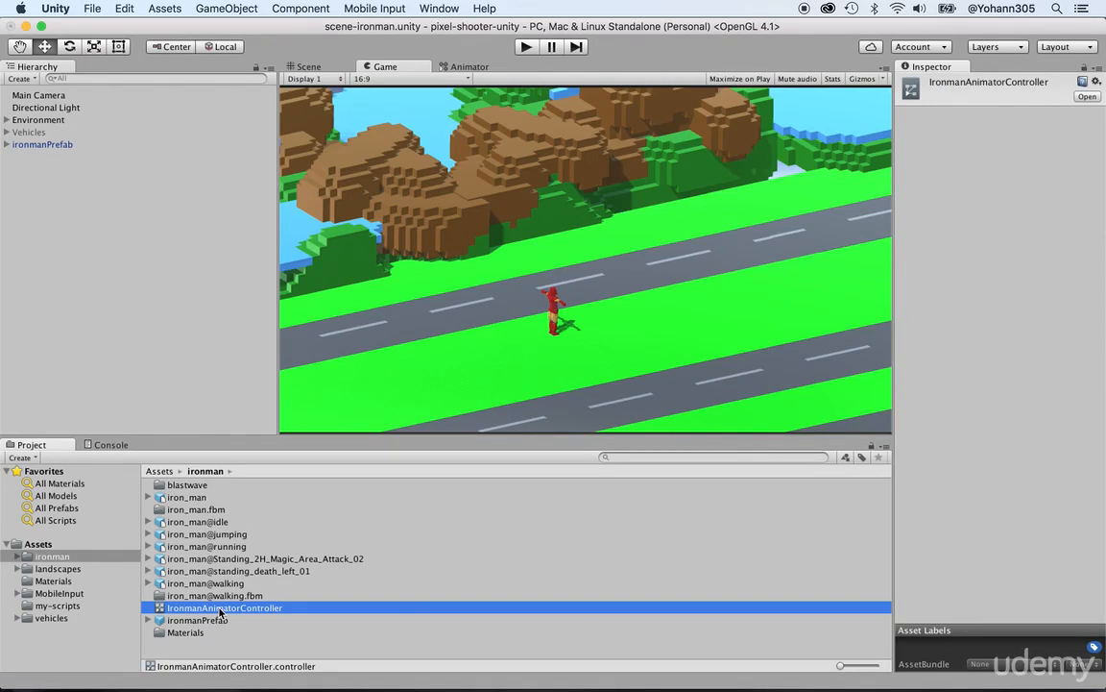
double_click(219, 610)
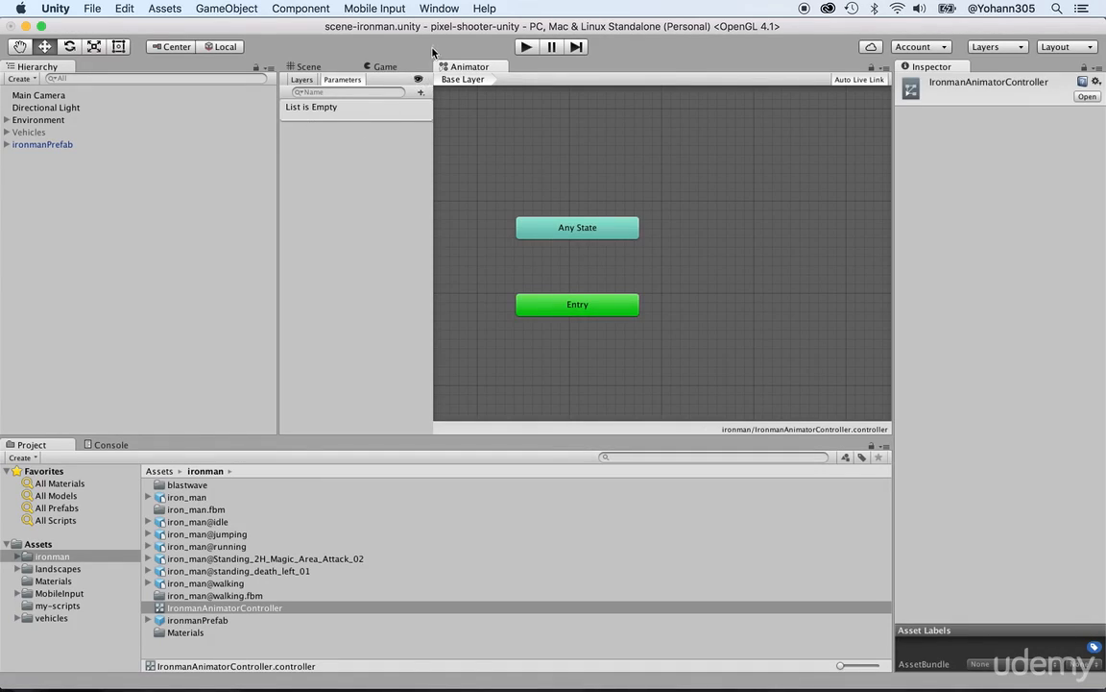
left_click_drag(451, 67, 480, 69)
- Preview the iron_man@idle animation clip from the ironman folder in an enlarged preview, and pause it
left_click(55, 557)
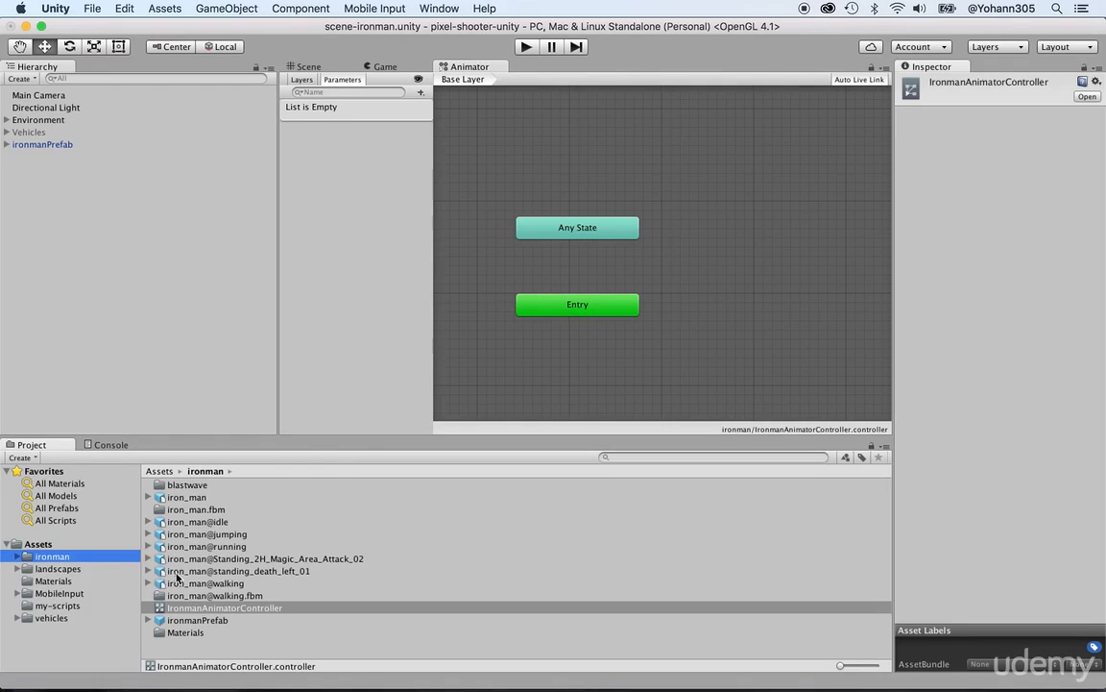
left_click(209, 524)
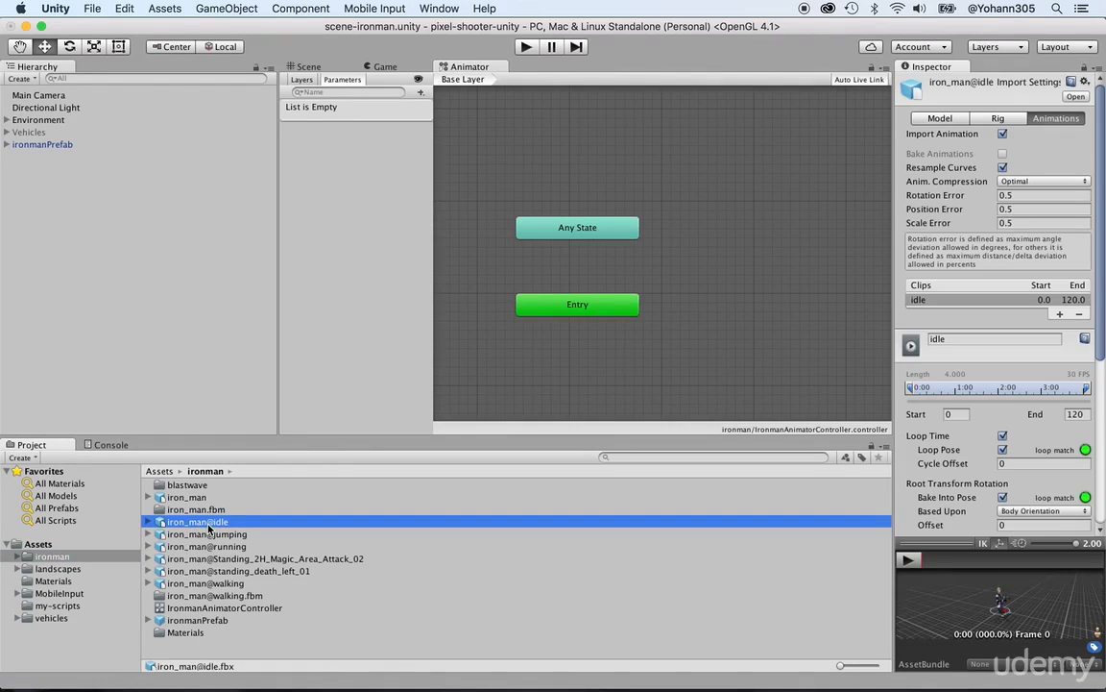
left_click(944, 546)
left_click_drag(944, 545, 925, 417)
left_click(909, 429)
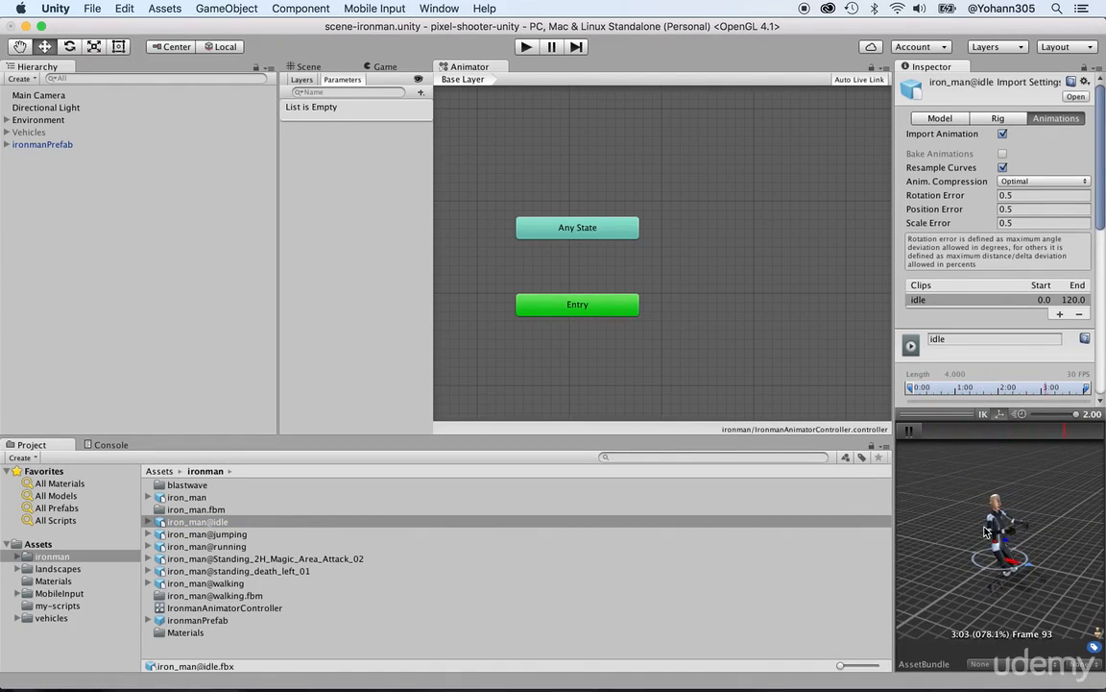
left_click(911, 430)
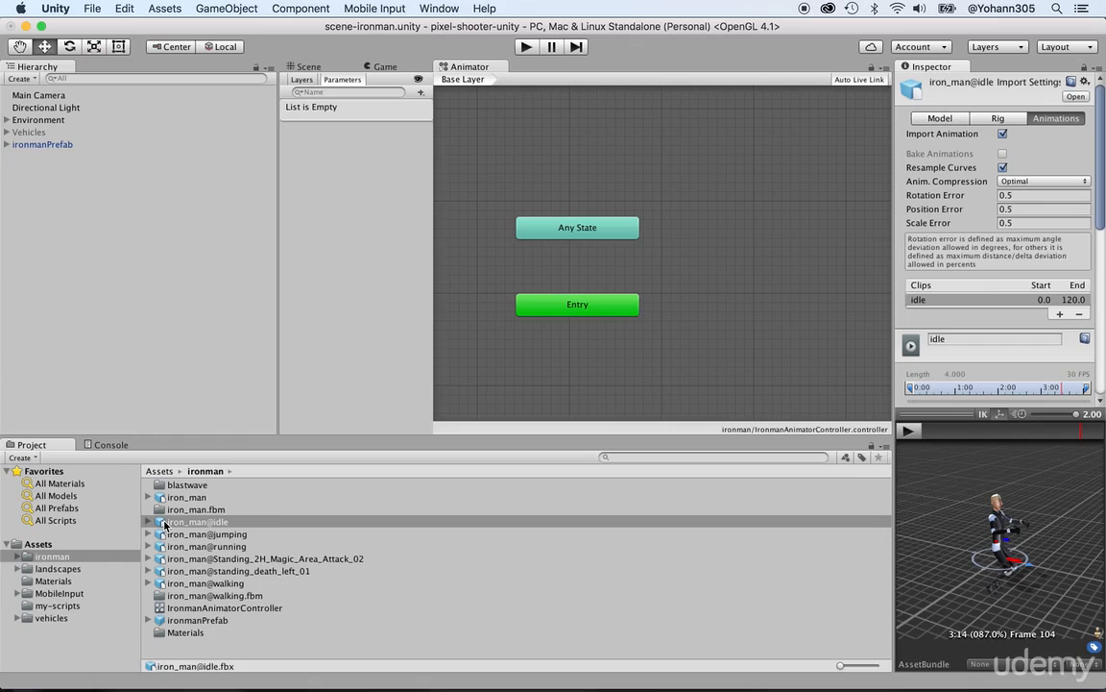
- Add the iron_man@idle animation to the state graph beside Entry and select the transition between them
left_click_drag(165, 523, 713, 305)
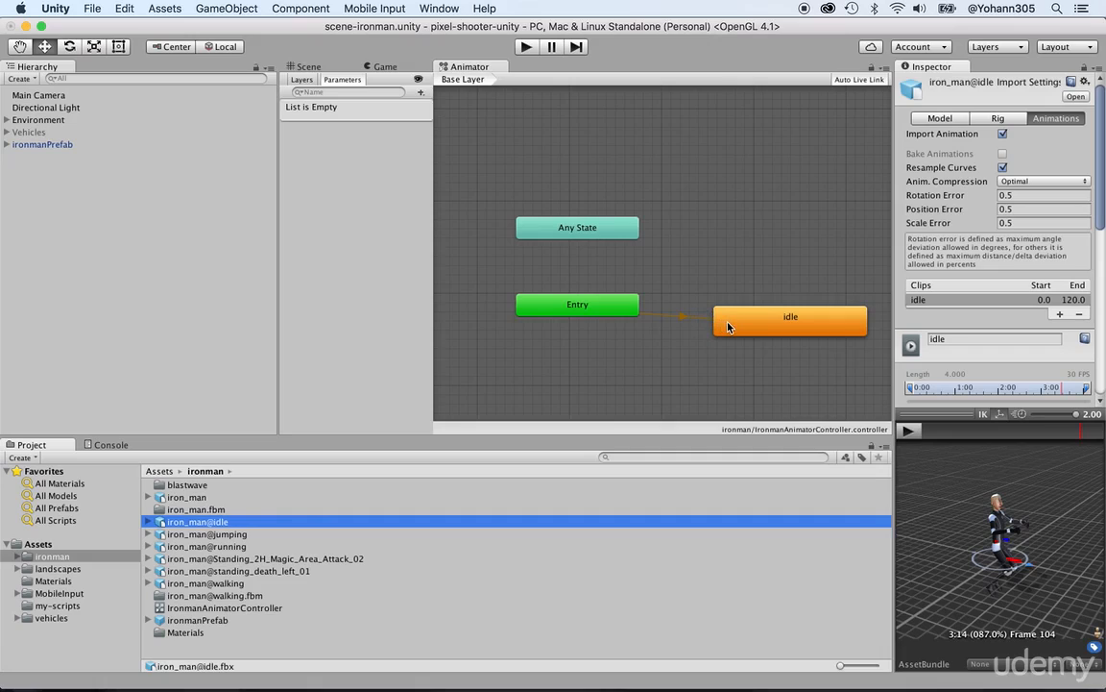
left_click(681, 318)
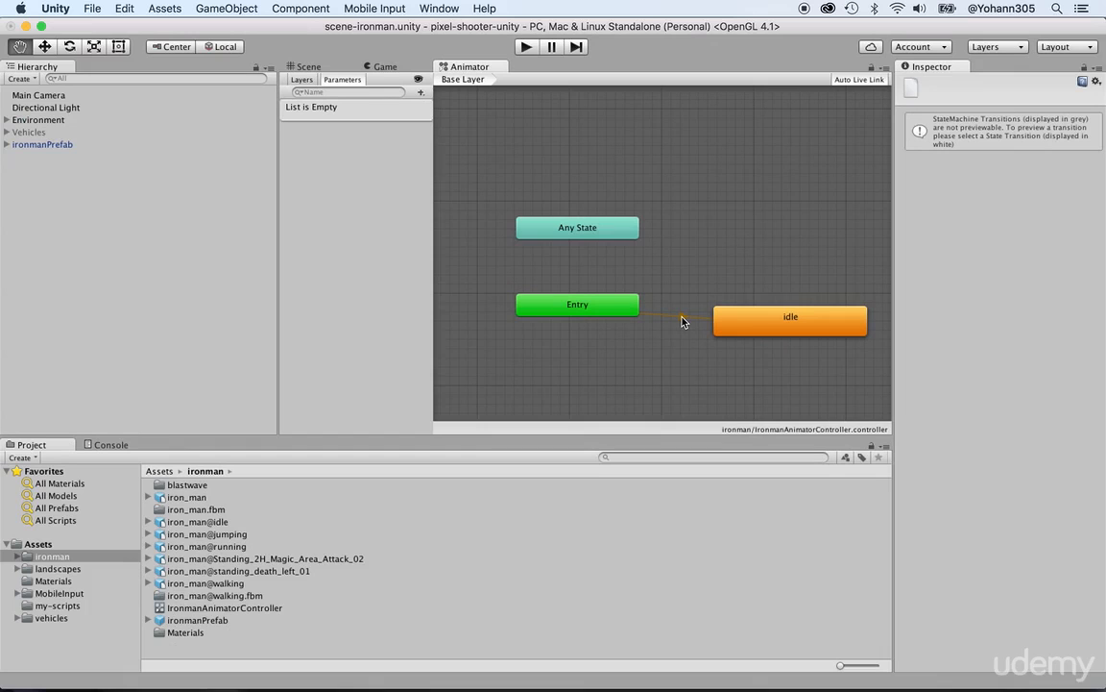
- Test-play the scene in the Game view to check the character's idle animation
left_click(385, 66)
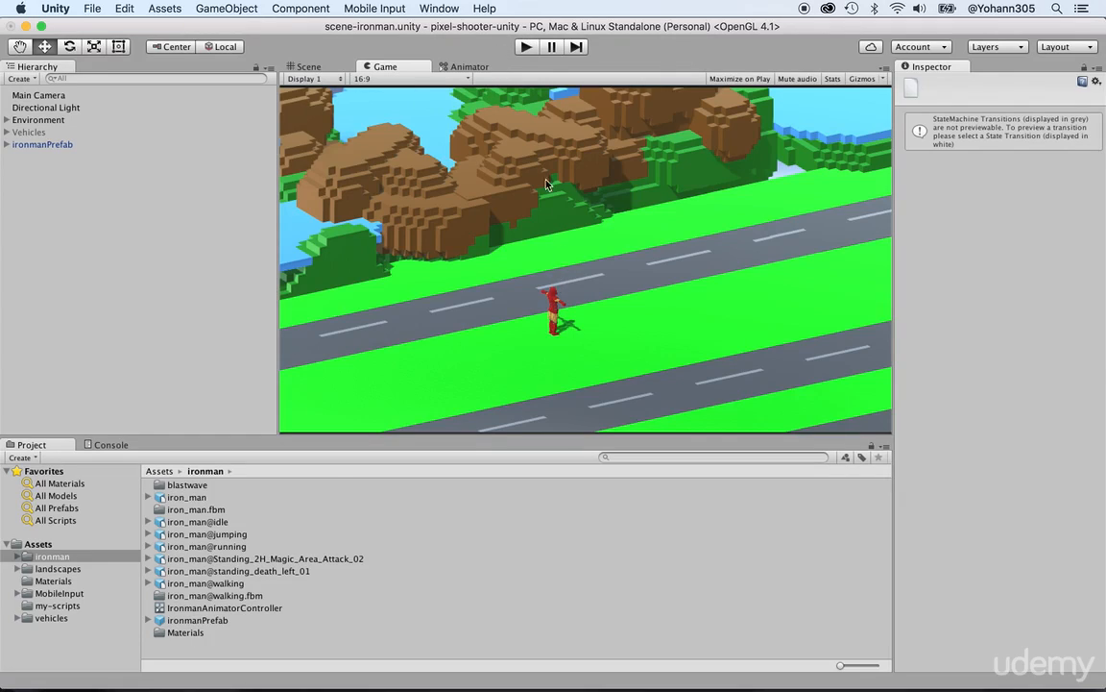
left_click(527, 47)
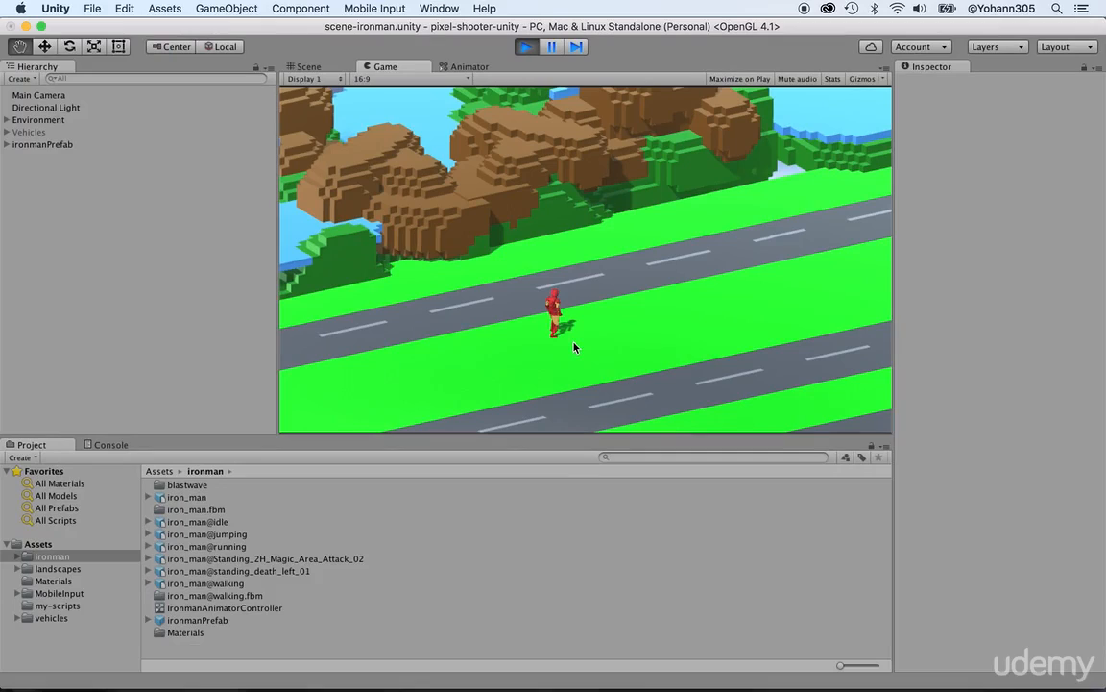
key("w")
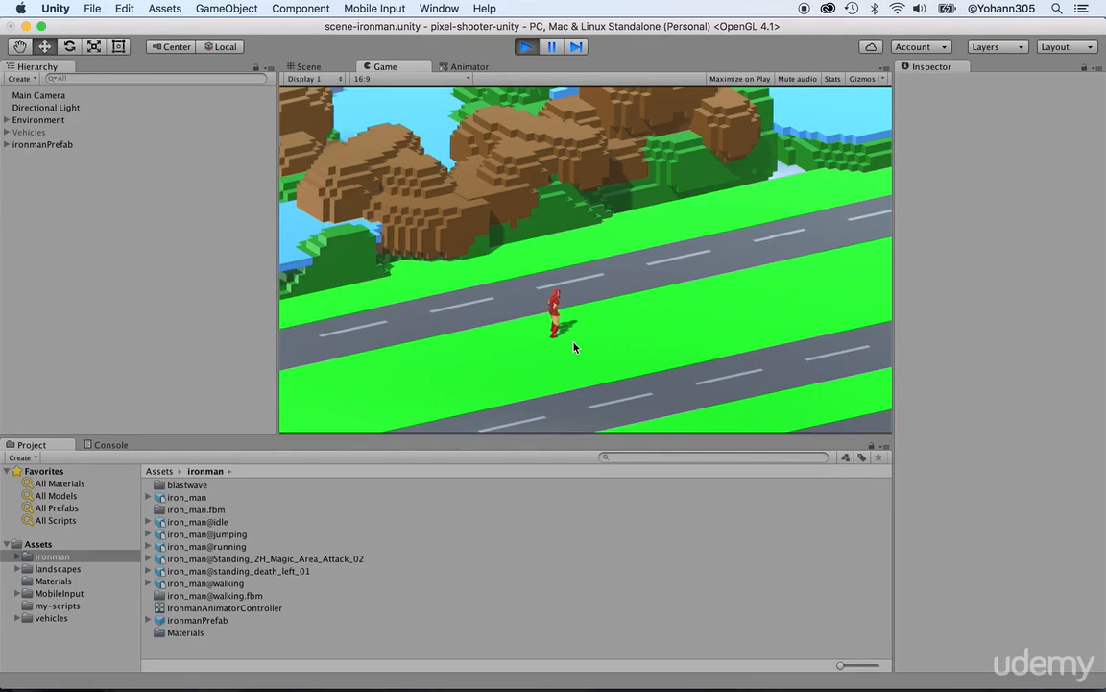